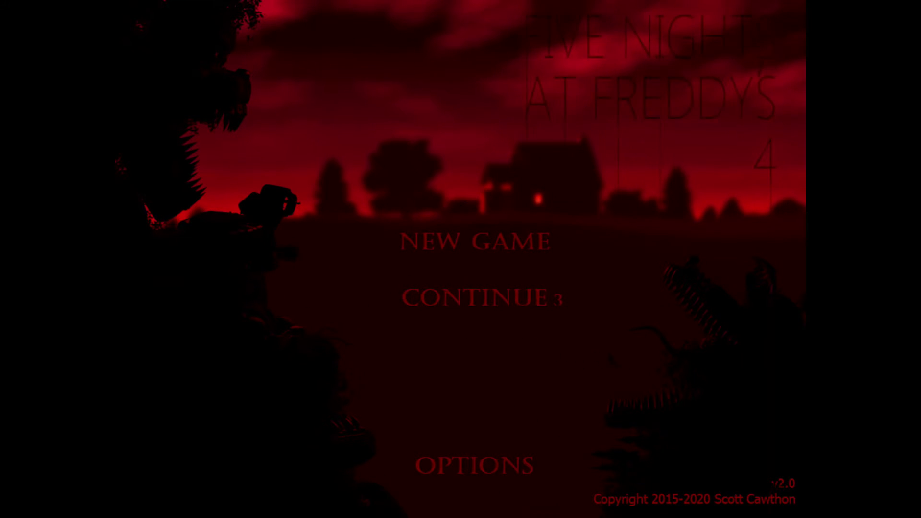
left_click(475, 298)
left_click(541, 301)
key("Return")
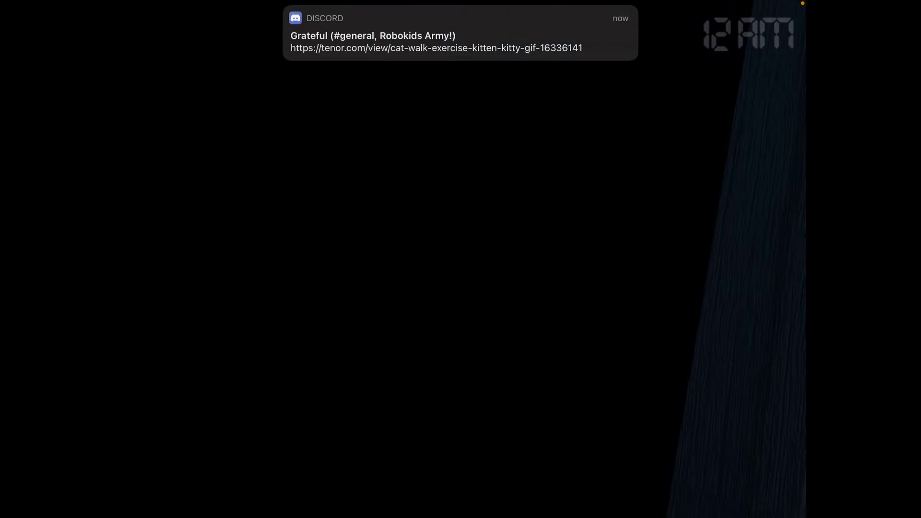
key("ctrl")
key("ctrl")
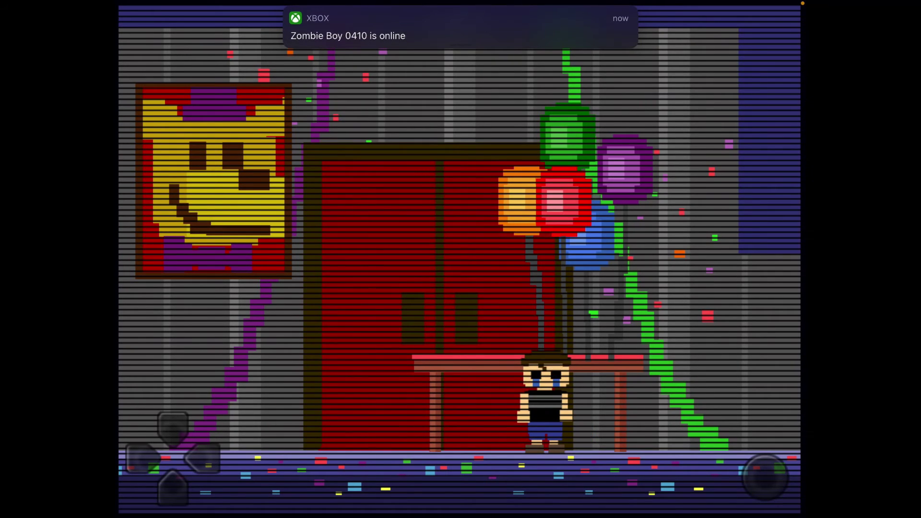
key("Left")
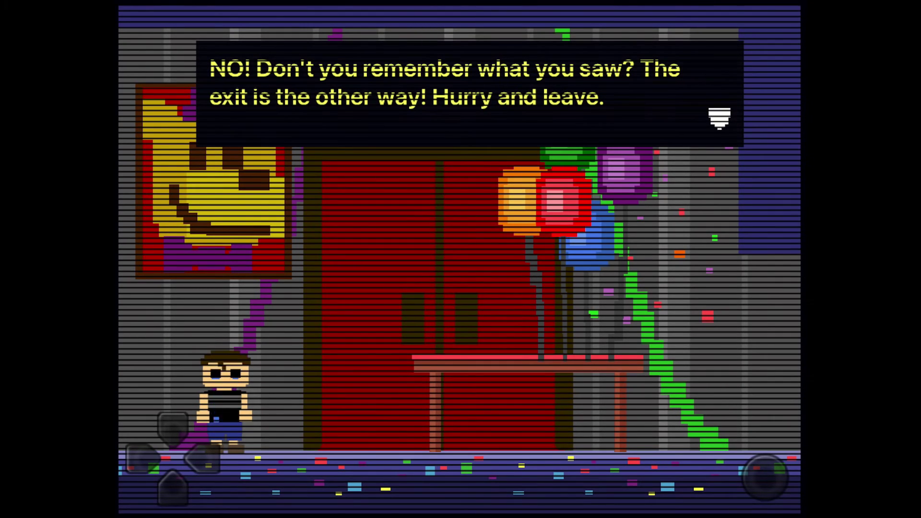
key("Return")
key("Right")
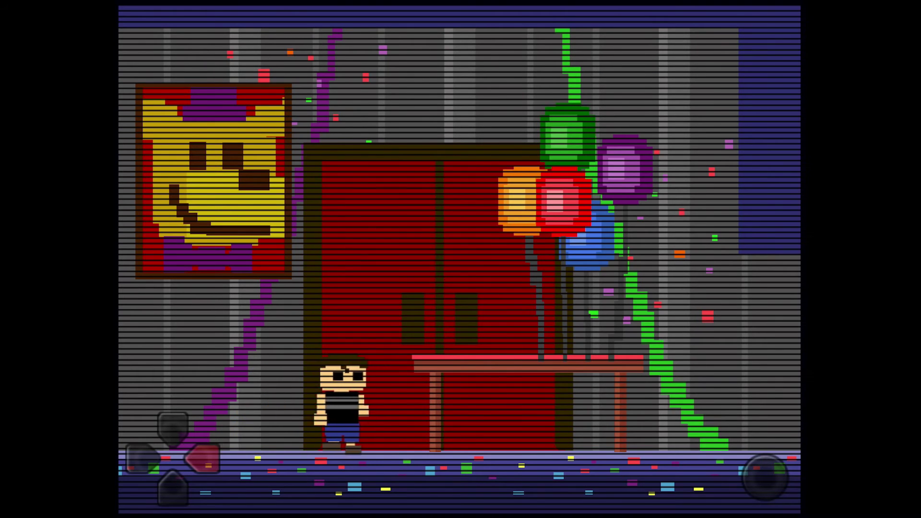
key("Right")
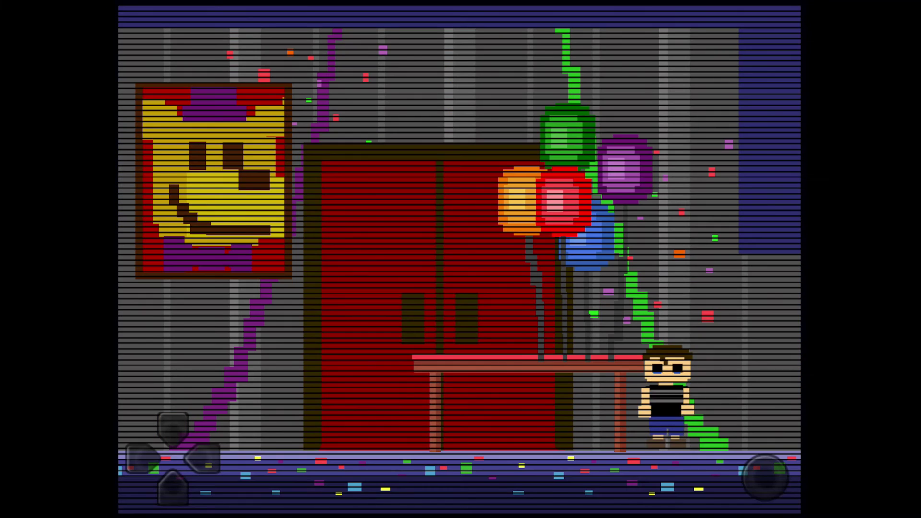
key("Right")
key("Right")
key("Right")
key("Down")
key("Down")
key("Left")
key("Left")
key("Left")
key("Left")
key("Left")
key("Left")
key("Return")
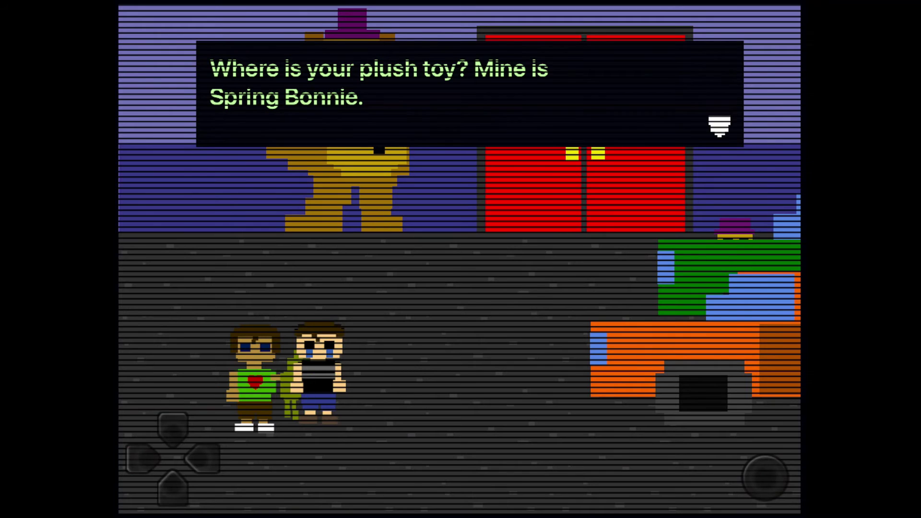
key("Return")
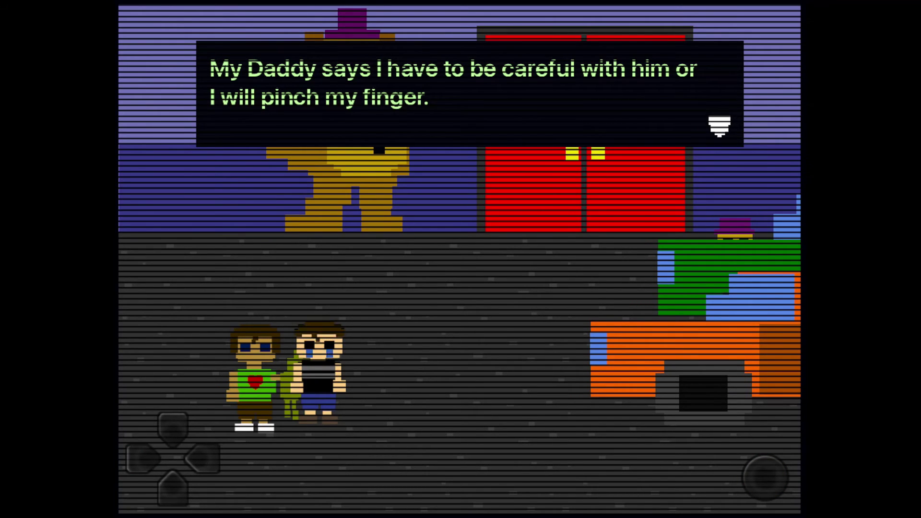
left_click(765, 477)
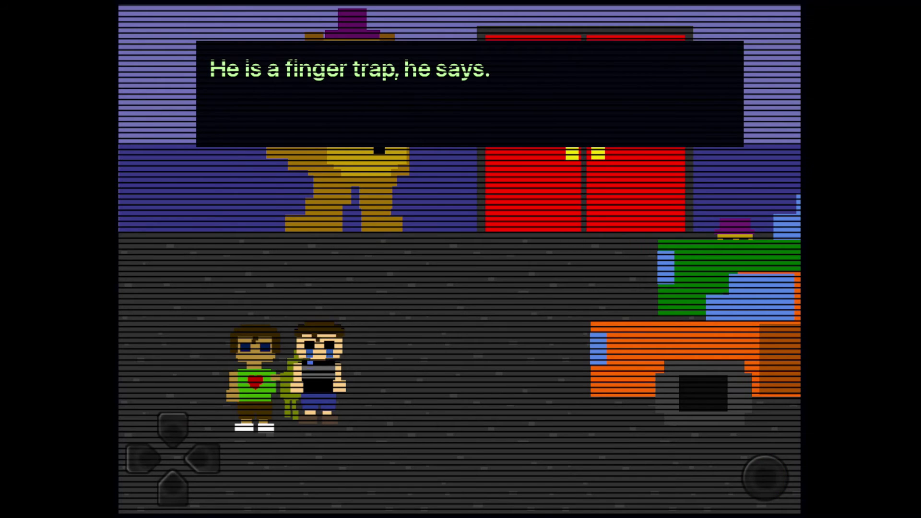
left_click(766, 476)
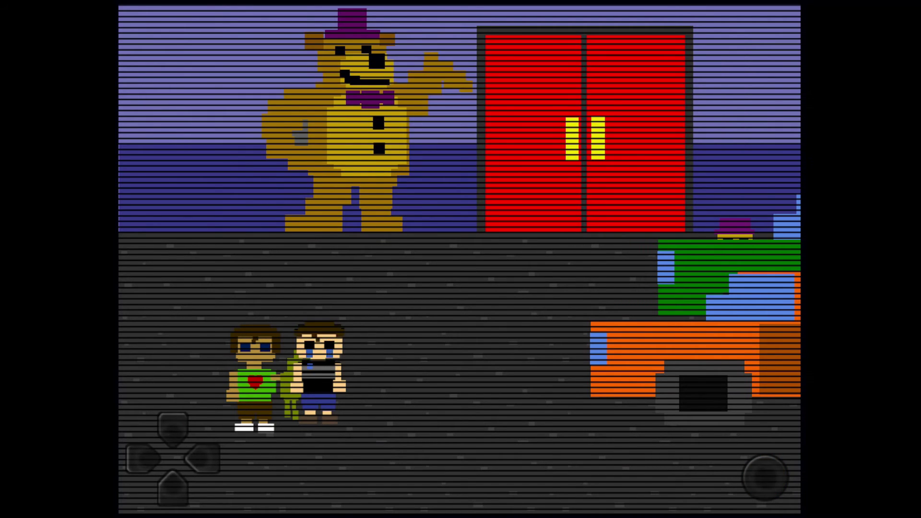
key("Right")
key("Up")
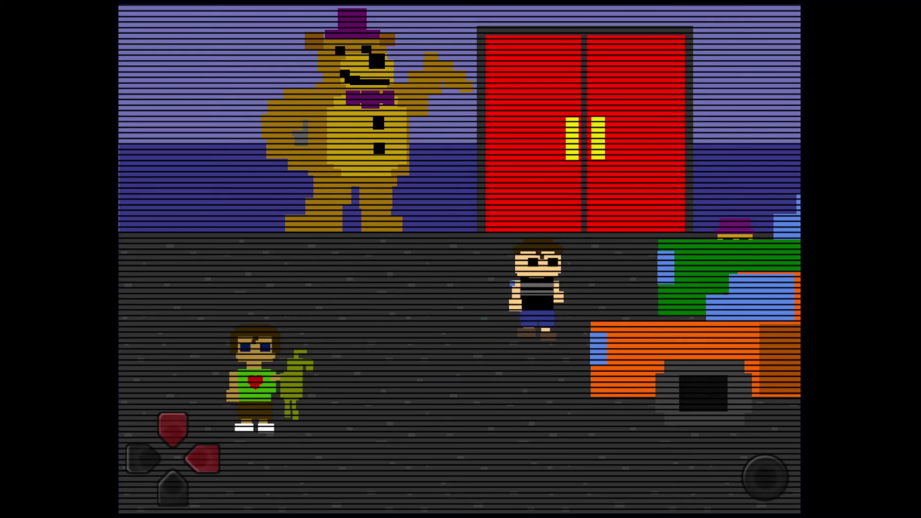
key("Right")
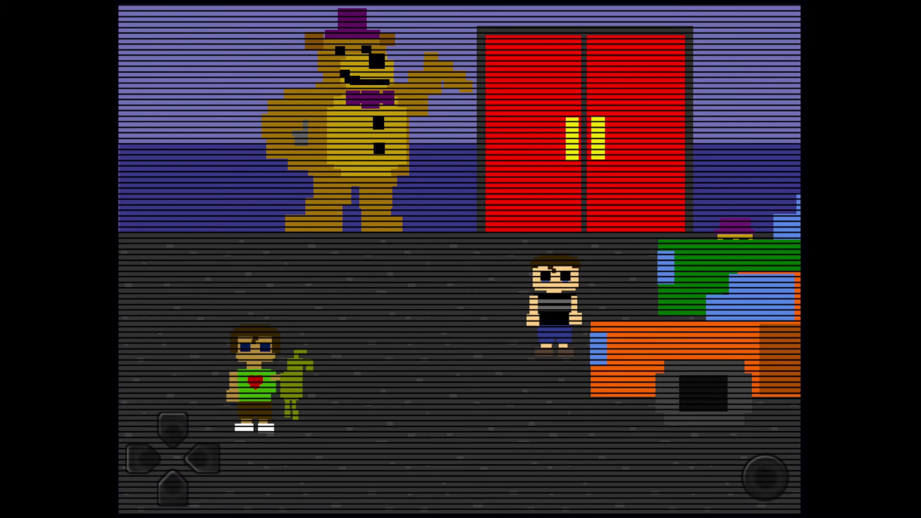
key("Down")
key("Right")
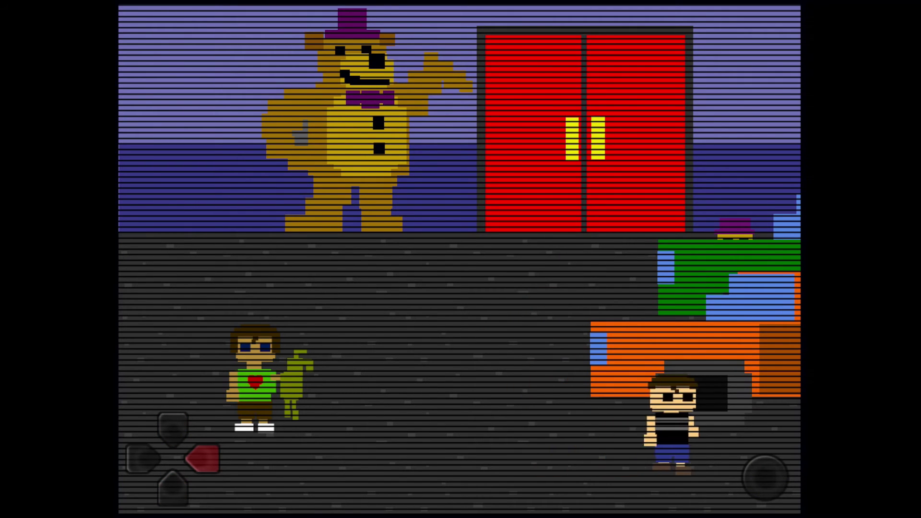
key("Right")
key("Down")
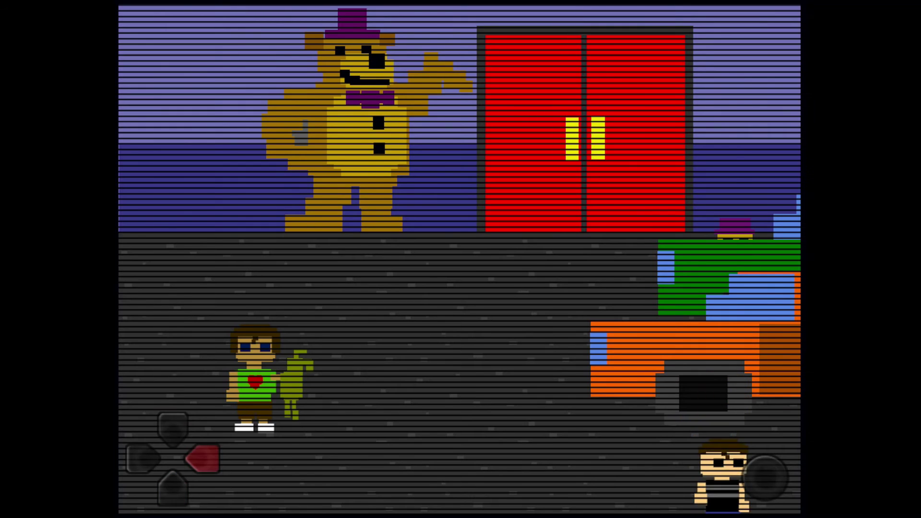
key("Down")
key("Down")
key("Down")
key("Left")
key("Left")
key("Down")
key("Left")
key("Return")
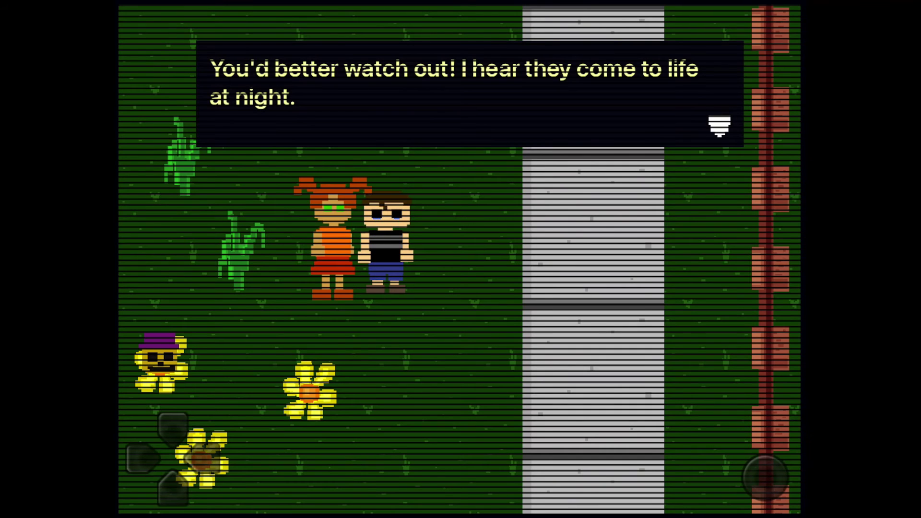
key("Return")
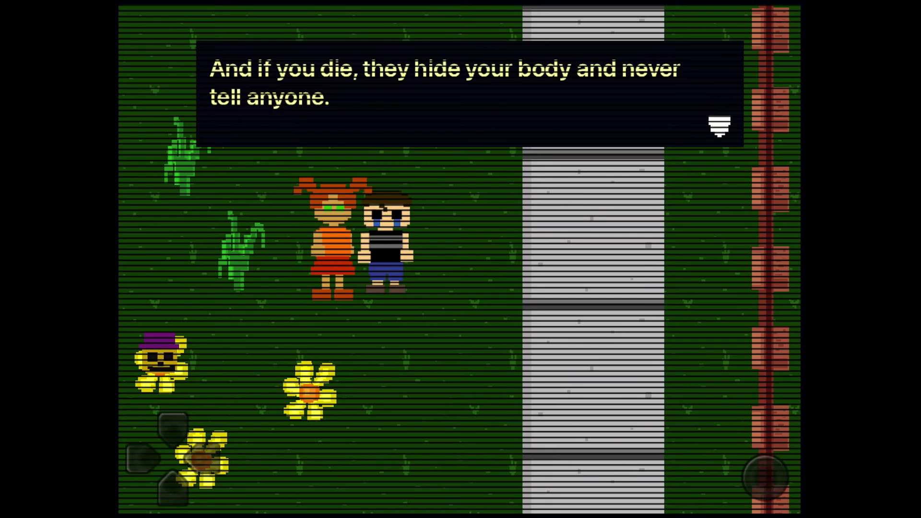
key("Return")
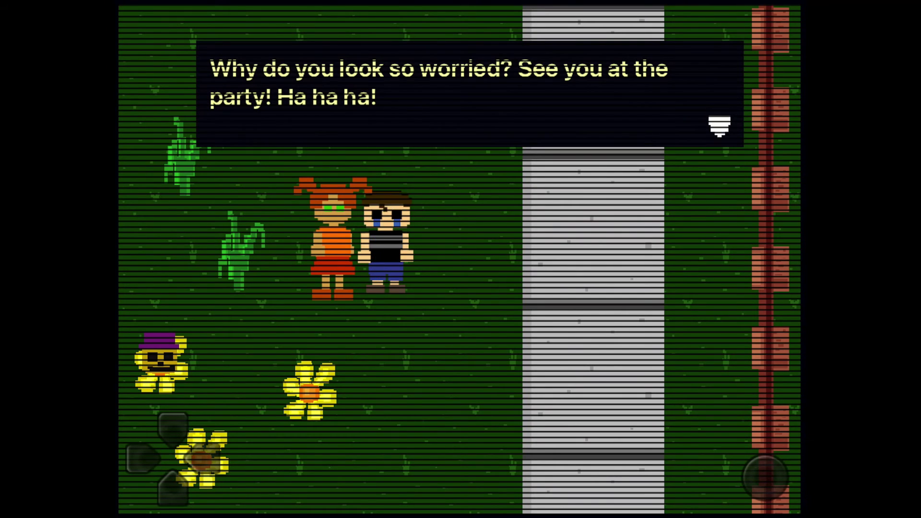
key("Return")
key("Right")
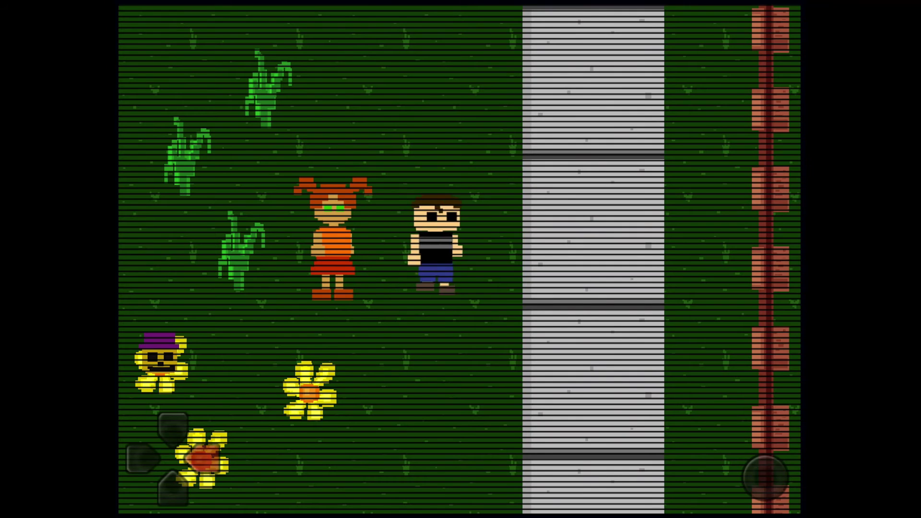
key("Down")
key("Down")
key("Left")
key("Left")
key("Left")
key("Left")
key("Left")
key("Left")
key("Left")
key("Right")
key("Right")
key("Right")
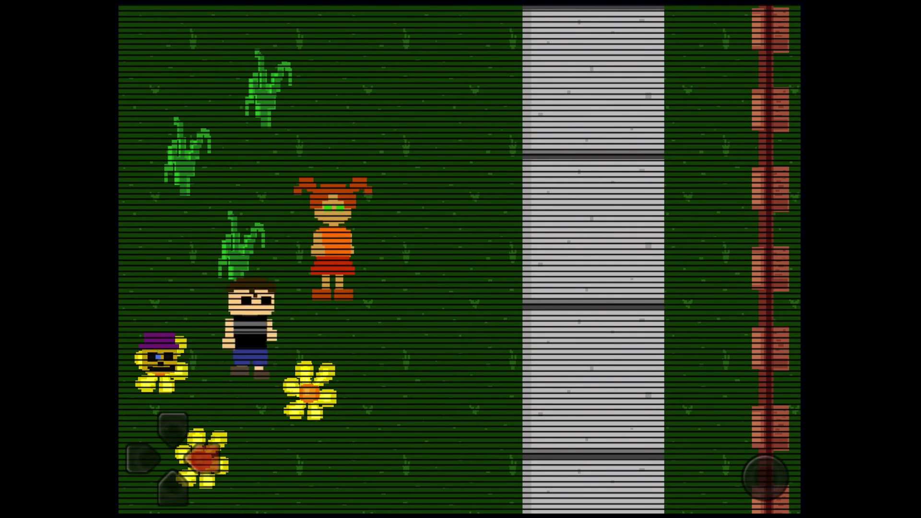
key("Right")
key("Right")
key("Right")
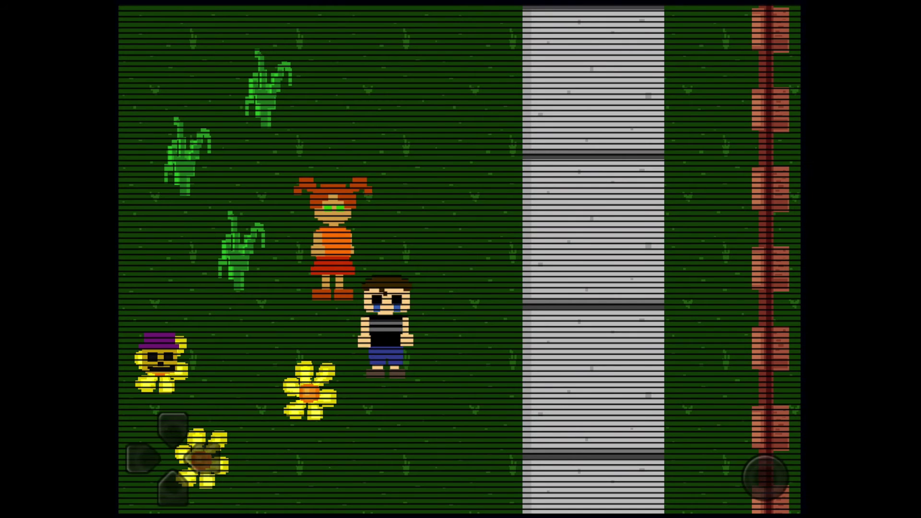
key("Up")
key("Right")
key("Right")
key("Right")
key("Down")
key("Down")
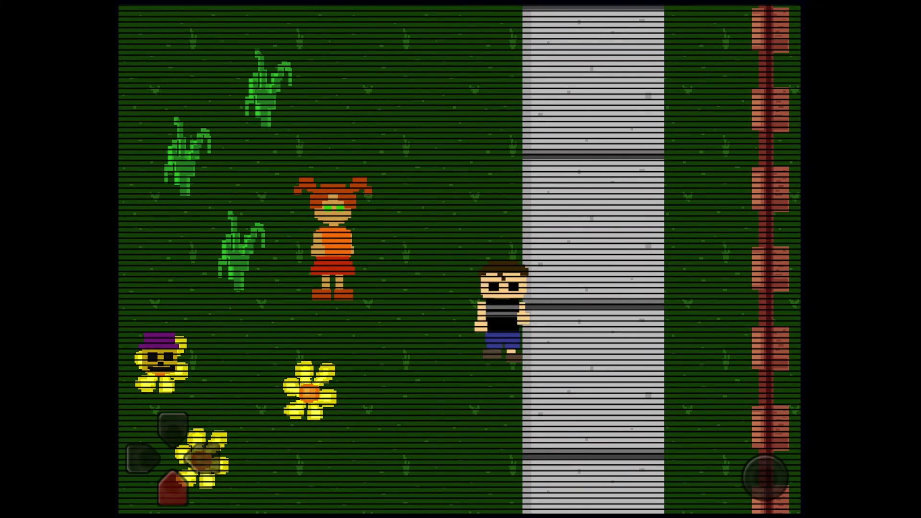
key("Down")
key("Down")
key("Down")
key("Down")
key("Down")
key("Down")
key("Down")
key("Down")
key("Right")
key("Right")
key("Return")
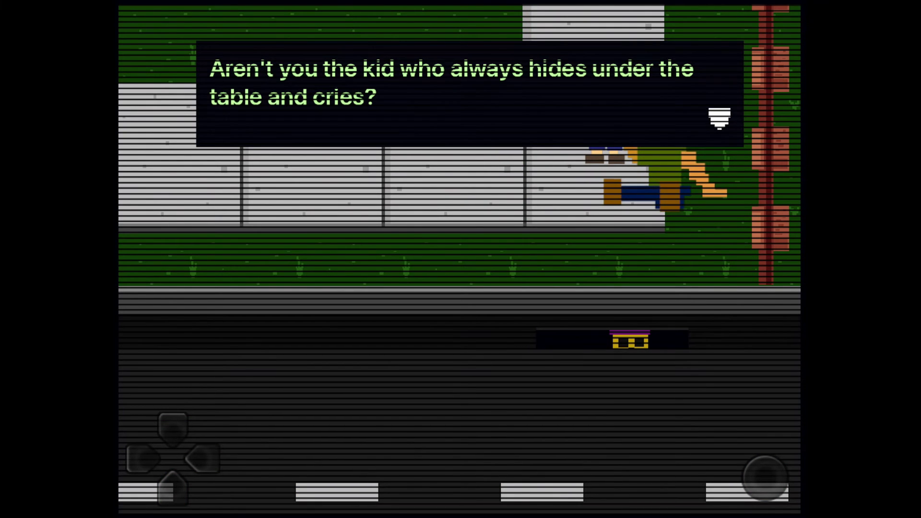
key("Return")
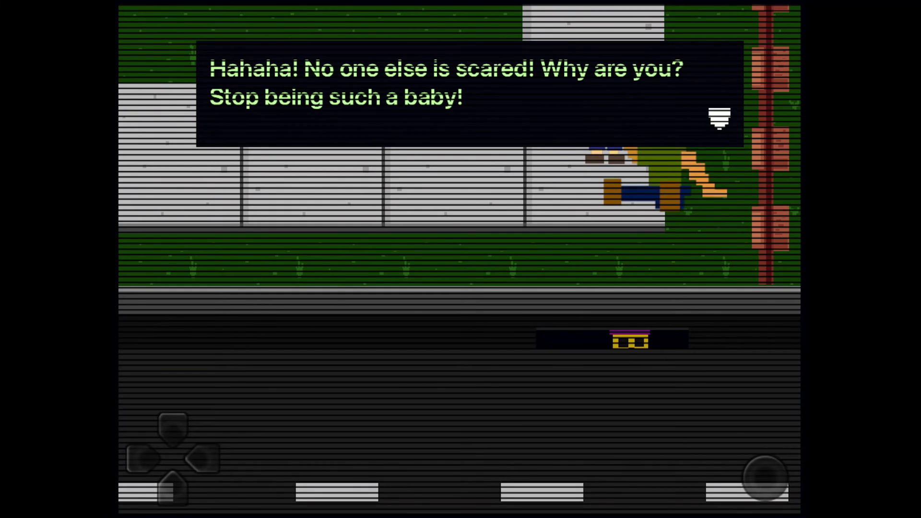
key("Return")
key("Left")
key("Left")
key("Left")
key("Left")
key("Left")
key("Left")
key("Left")
key("Left")
key("Left")
key("Left")
key("Left")
key("Left")
key("Left")
key("Left")
key("Left")
key("Left")
key("Left")
key("Left")
key("Left")
key("Left")
key("Left")
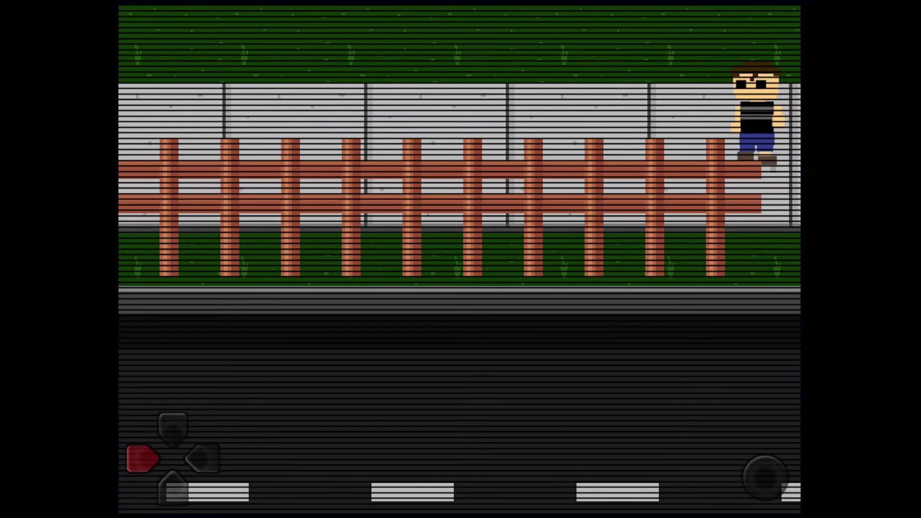
key("Left")
key("Left")
key("Left")
key("Left")
key("Left")
key("Left")
key("Left")
key("Left")
key("Left")
key("Left")
key("Left")
key("Left")
key("Left")
key("Left")
key("Left")
key("Left")
key("Left")
key("Left")
key("Left")
key("Left")
key("Left")
key("Left")
key("Left")
key("Left")
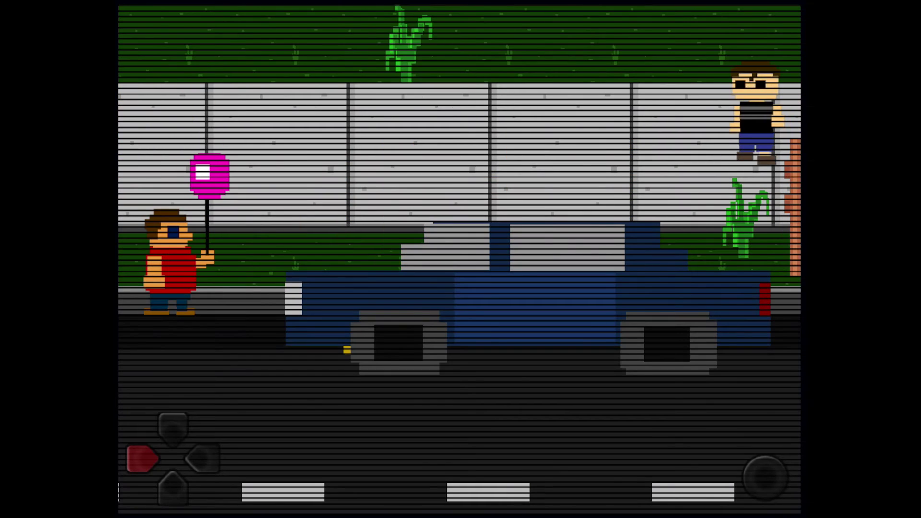
key("Left")
key("Left")
key("Left")
key("Left")
key("Left")
key("Left")
key("Left")
key("Left")
key("Left")
key("Left")
key("Left")
key("Left")
key("Left")
key("Left")
key("Left")
key("Left")
key("Left")
key("Left")
key("Left")
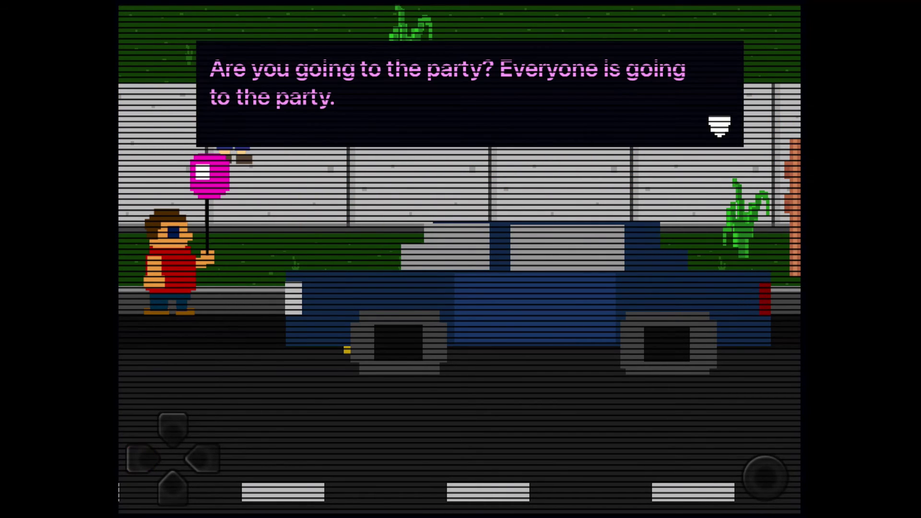
key("Return")
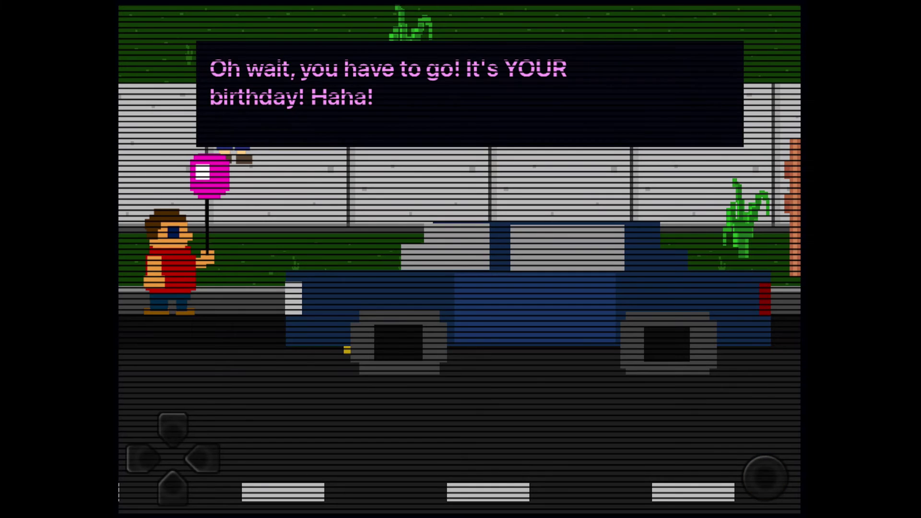
key("Return")
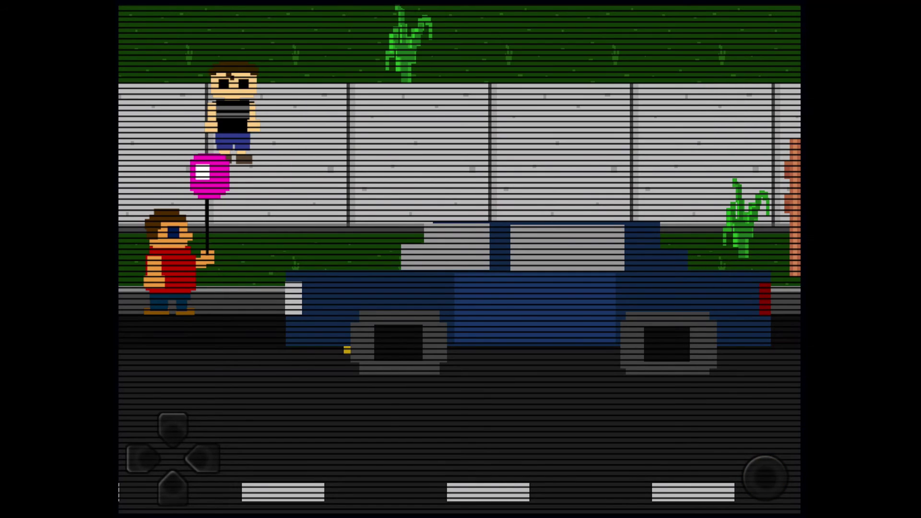
key("Left")
key("Left")
key("Left")
key("Left")
key("Left")
key("Left")
key("Left")
key("Left")
key("Left")
key("Left")
key("Left")
key("Left")
key("Left")
key("Left")
key("Left")
key("Left")
key("Left")
key("Left")
key("Left")
key("Left")
key("Left")
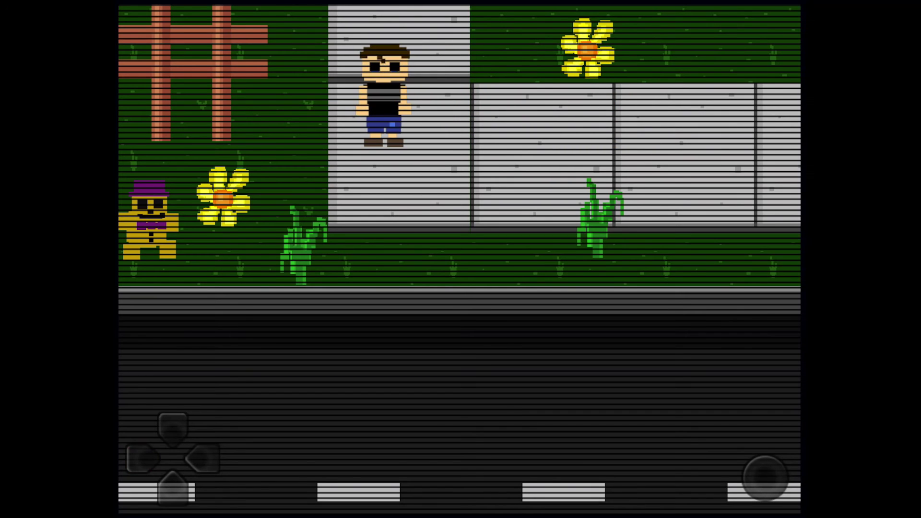
key("Up")
key("Up")
key("Up")
key("Up")
key("Up")
key("Up")
key("Up")
key("Up")
key("Up")
key("Up")
key("Up")
key("Up")
key("Up")
key("Up")
key("Up")
key("Up")
key("Up")
key("Up")
key("Up")
key("Up")
key("Up")
key("Up")
key("Up")
key("Up")
key("Up")
key("Up")
key("Up")
key("Up")
key("Up")
key("Up")
key("Up")
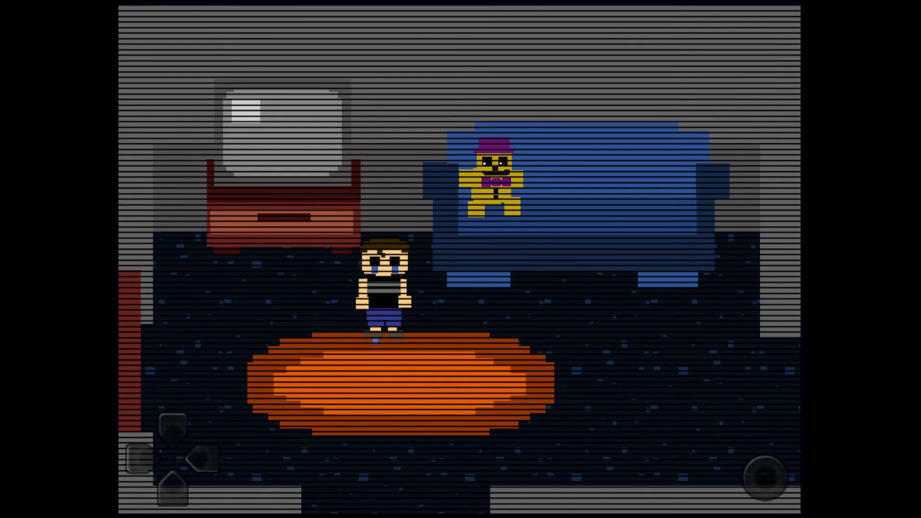
key("Return")
key("Down")
key("Down")
key("Down")
key("Down")
key("Down")
key("Right")
key("Right")
key("Down")
key("Left")
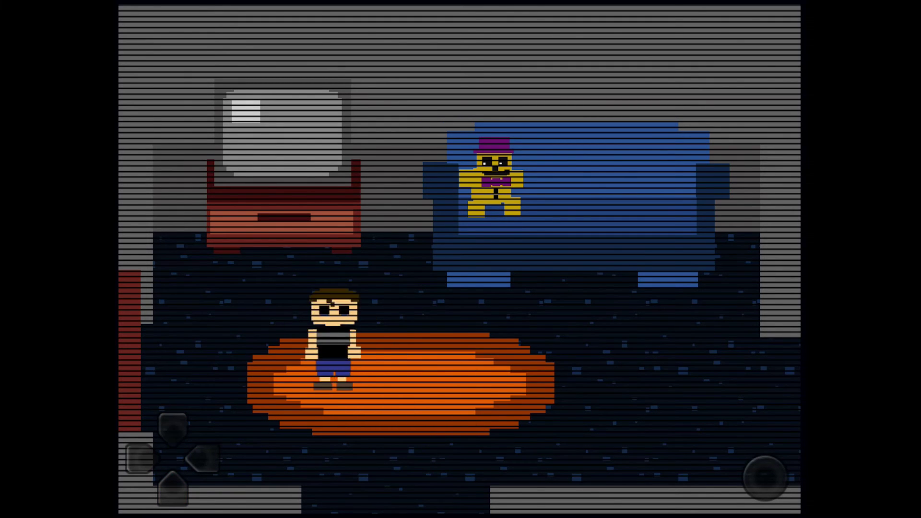
key("Up")
key("Right")
key("Right")
key("Right")
key("Up")
key("Up")
key("Up")
key("Right")
key("Right")
key("Down")
key("Down")
key("Down")
key("Down")
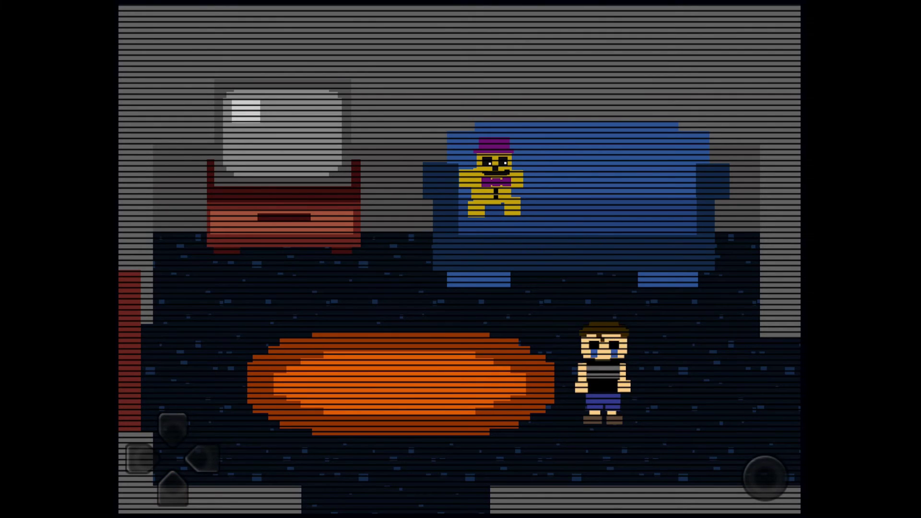
key("Down")
key("Right")
key("Right")
key("Right")
key("Right")
key("Right")
key("Right")
key("Right")
key("Right")
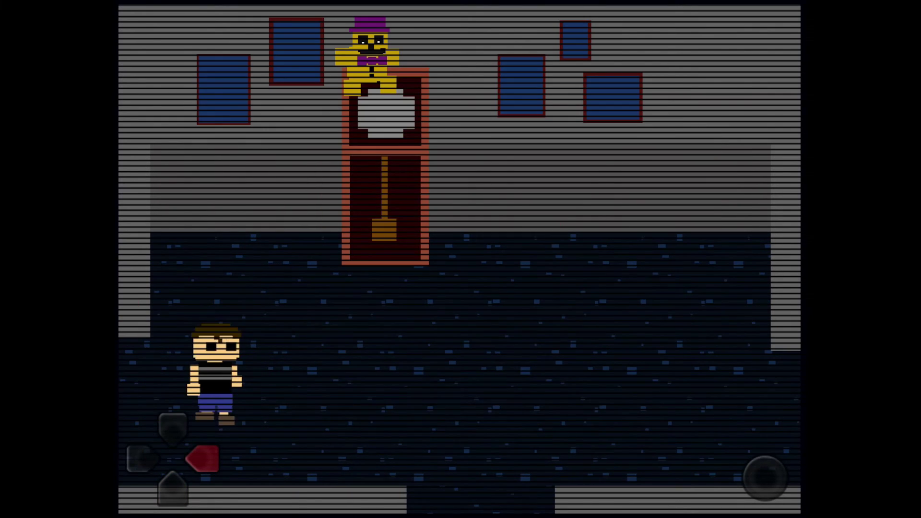
key("Right")
key("Right")
key("Up")
key("Up")
key("Up")
key("Up")
key("Up")
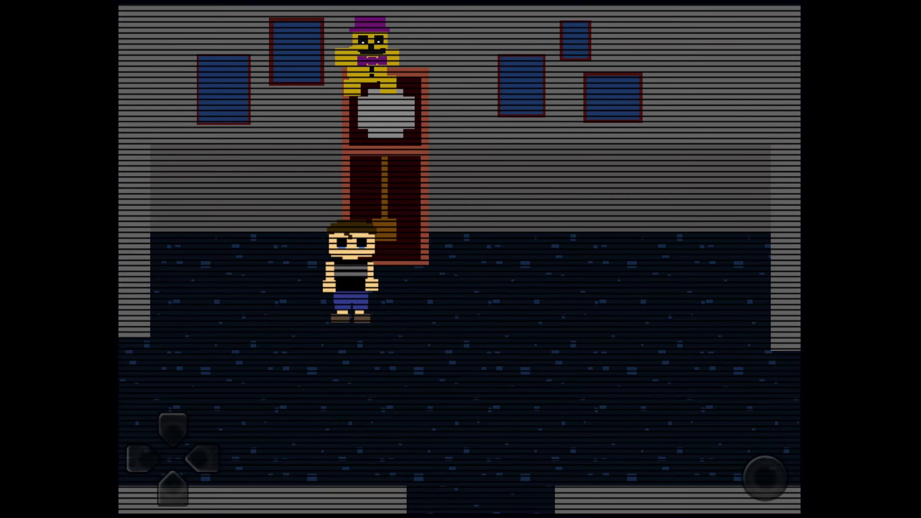
key("Right")
key("Right")
key("Right")
key("Right")
key("Right")
key("Down")
key("Down")
key("Down")
key("Right")
key("Right")
key("Right")
key("Right")
key("Down")
key("Down")
key("Right")
key("Right")
key("Right")
key("Right")
key("Right")
key("Right")
key("Right")
key("Right")
key("Right")
key("Up")
key("Up")
key("Right")
key("Right")
key("Right")
key("Up")
key("Up")
key("Right")
key("Right")
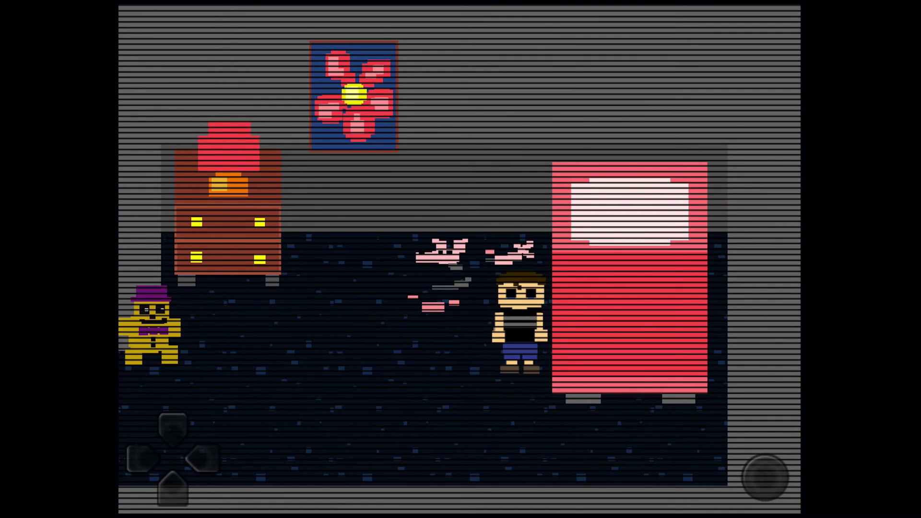
key("Up")
key("Up")
key("Up")
key("Up")
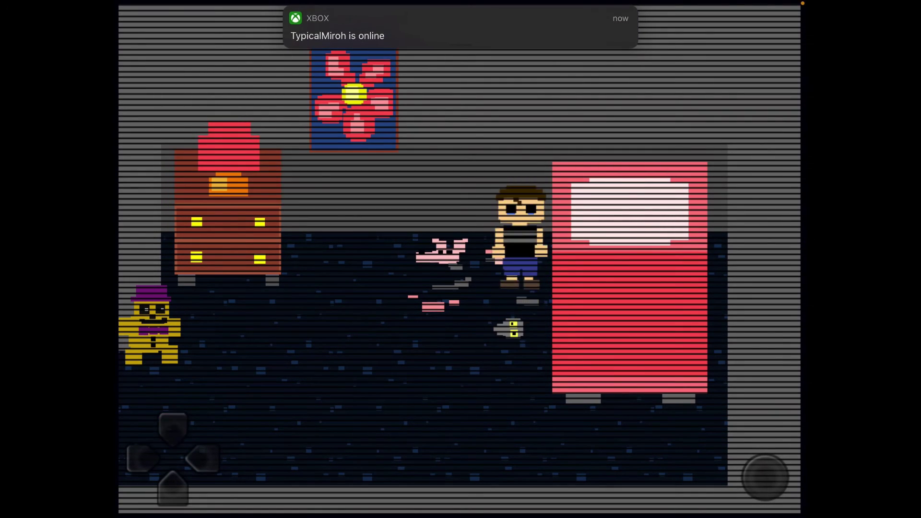
key("Left")
key("Left")
key("Left")
key("Left")
key("Left")
key("Left")
key("Down")
key("Down")
key("Left")
key("Left")
key("Left")
key("Left")
key("Down")
key("Down")
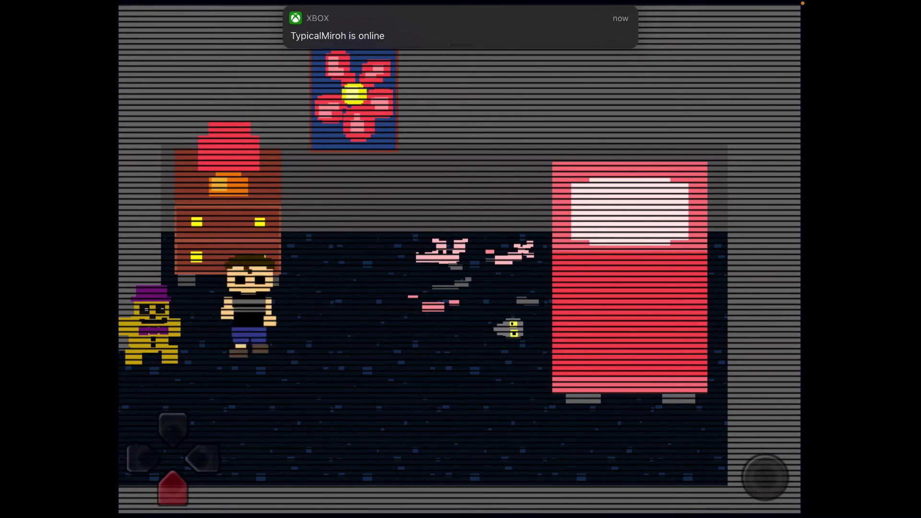
key("Down")
key("Down")
key("Left")
key("Left")
key("Left")
key("Left")
key("Left")
key("Left")
key("Left")
key("Left")
key("Left")
key("Left")
key("Left")
key("Left")
key("Left")
key("Up")
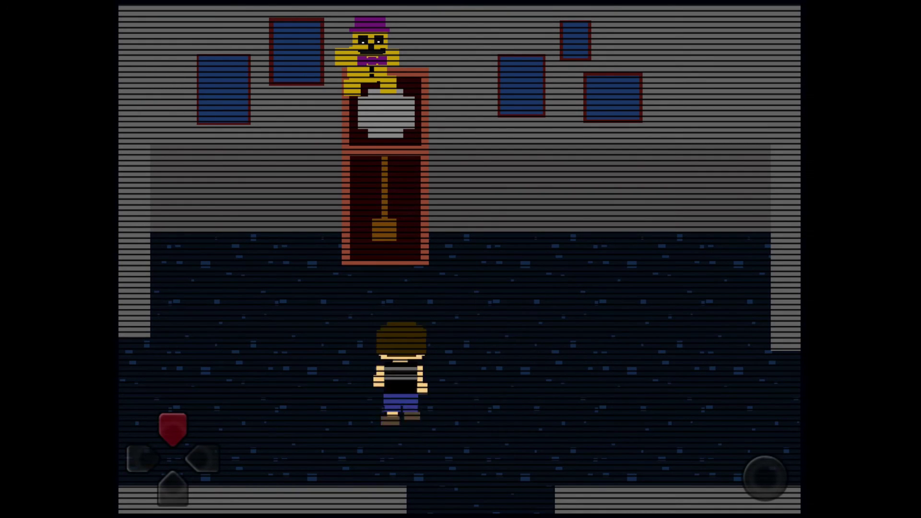
key("Up")
key("Up")
key("Down")
key("Down")
key("Down")
key("Down")
key("Down")
key("Left")
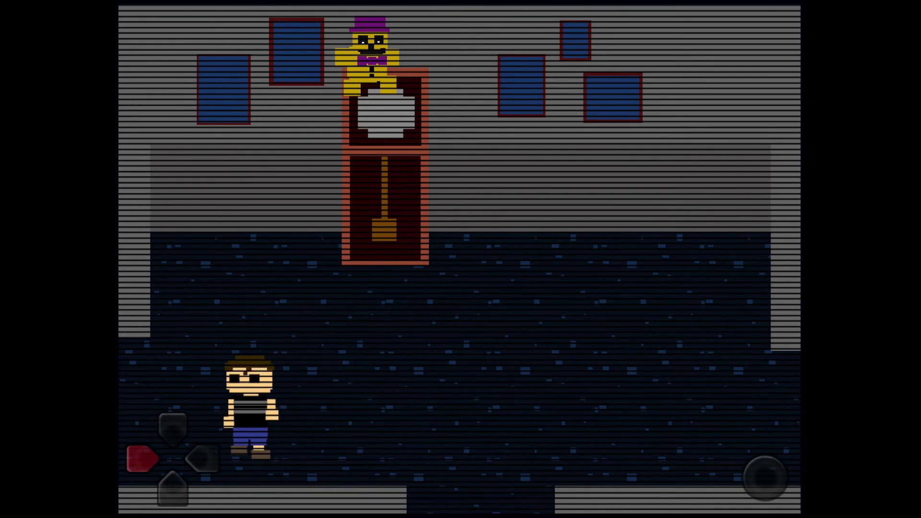
key("Left")
key("Left")
key("Left")
key("Left")
key("Left")
key("Left")
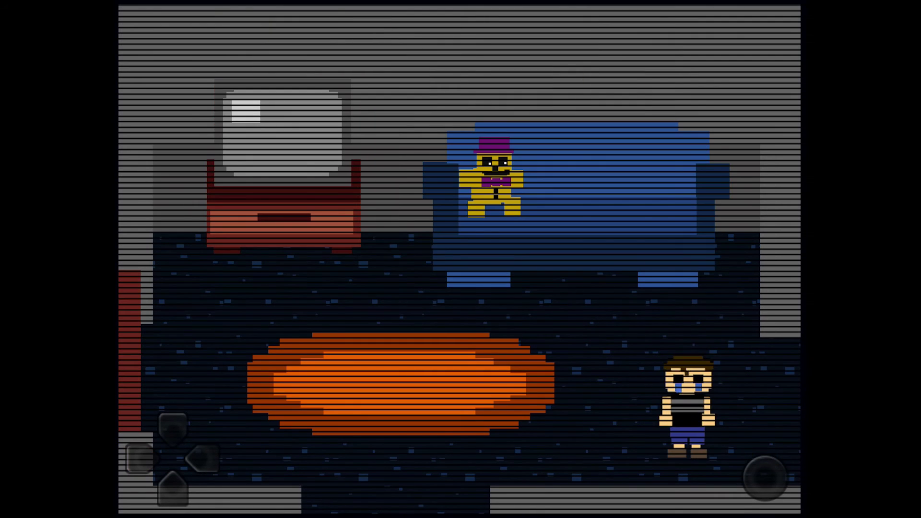
key("Up")
key("Left")
key("Up")
key("Left")
key("Up")
key("Left")
key("Left")
key("Left")
key("Left")
key("Left")
key("Left")
key("Left")
key("Left")
key("Left")
key("Left")
key("Down")
key("Down")
key("Down")
key("Down")
key("Down")
key("Down")
key("Down")
key("Down")
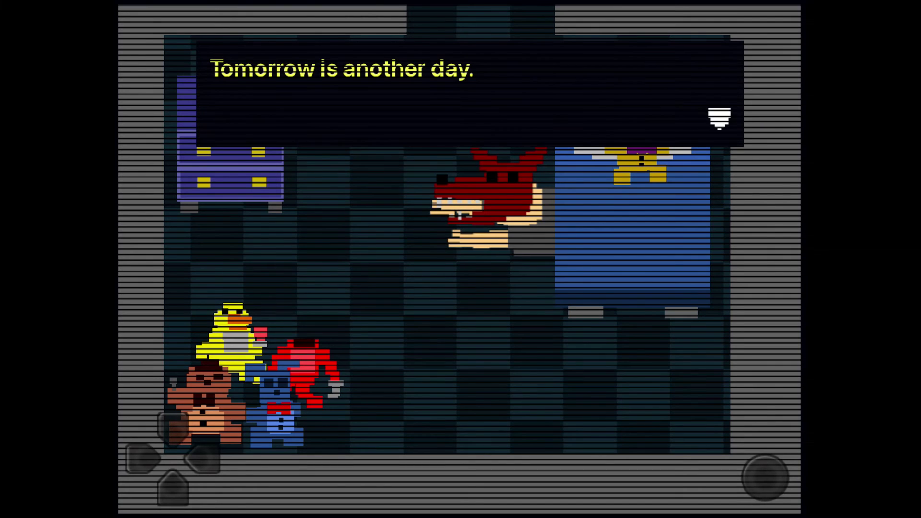
key("Return")
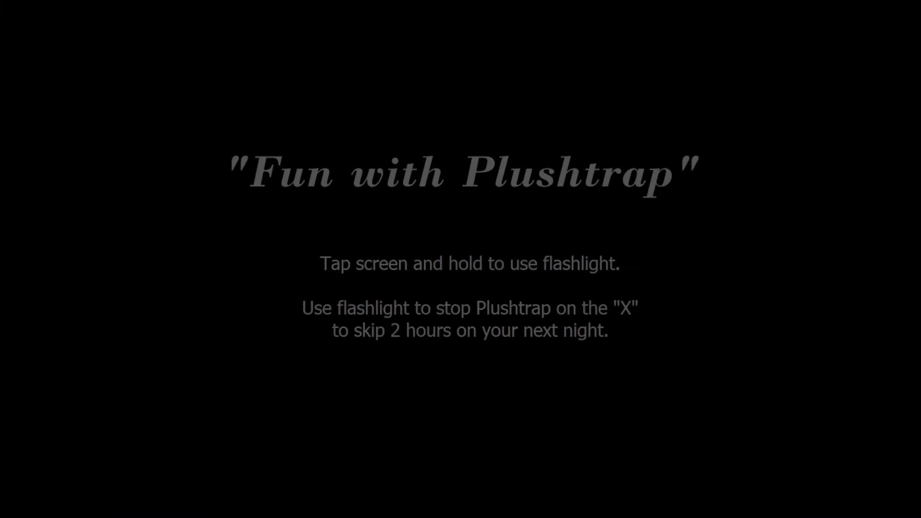